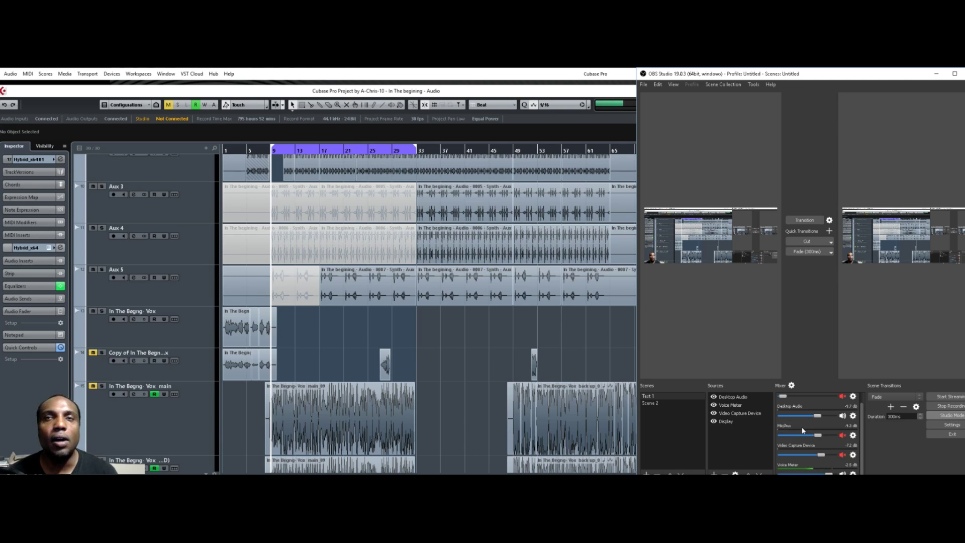
- Bring Cubase in front of OBS and select the VOX - Talk Box aux track among the vocal tracks
{"action": "double_click", "coordinate": [465, 78]}
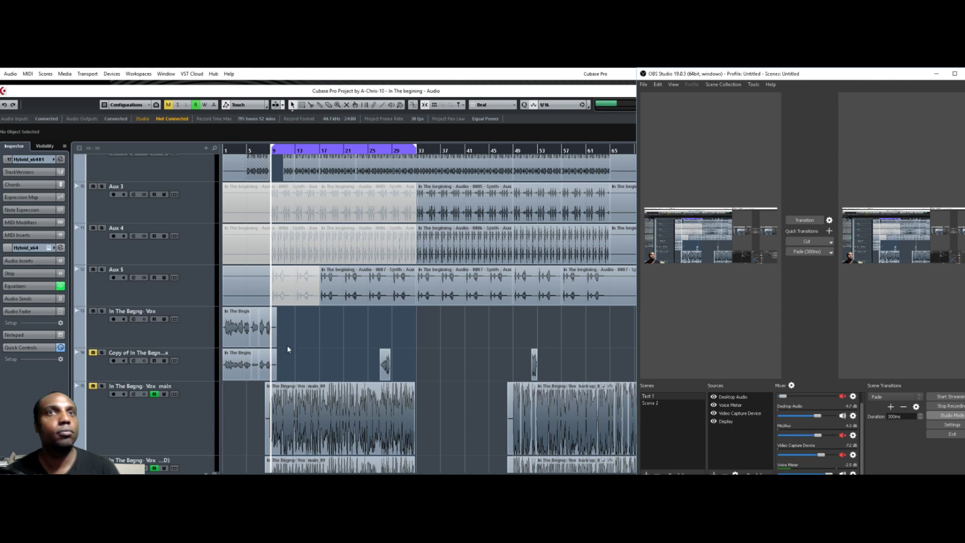
{"action": "left_click", "coordinate": [314, 346]}
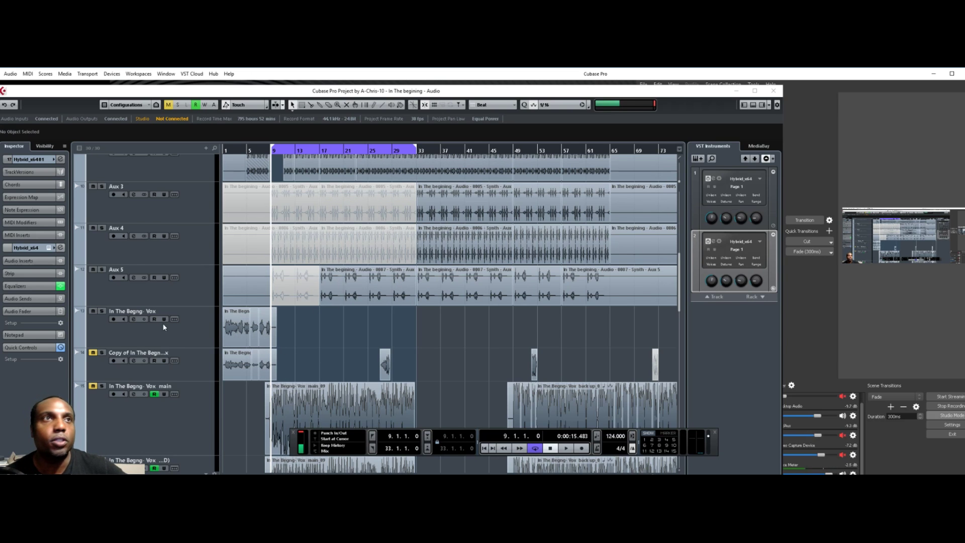
{"action": "left_click", "coordinate": [185, 334]}
{"action": "scroll", "coordinate": [187, 335], "scroll_direction": "down", "scroll_amount": 10}
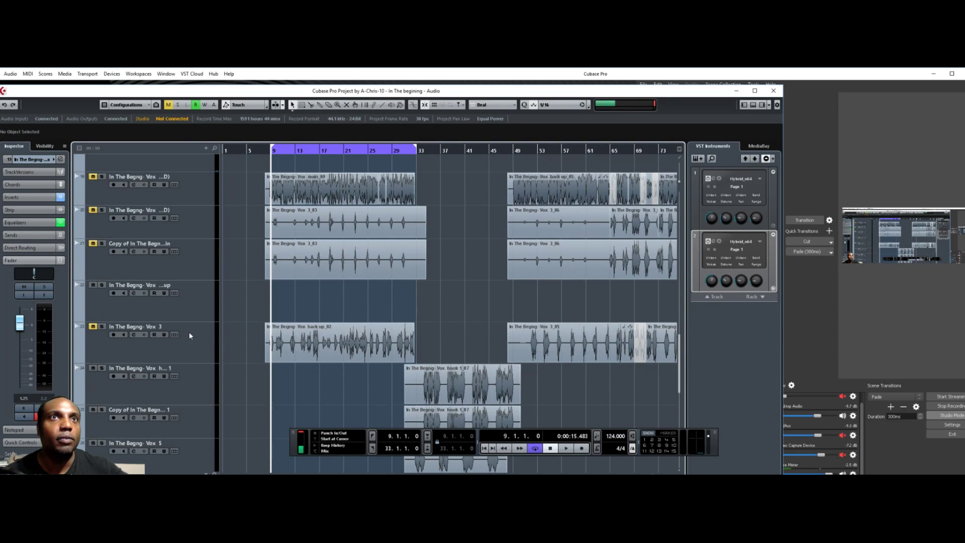
{"action": "left_click", "coordinate": [186, 313]}
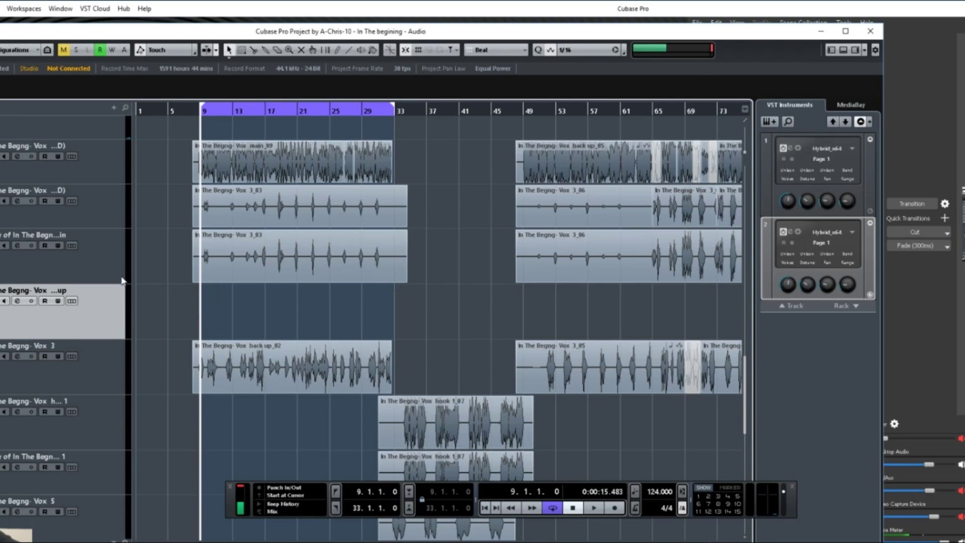
{"action": "scroll", "coordinate": [120, 276], "scroll_direction": "up", "scroll_amount": 3}
{"action": "left_click", "coordinate": [114, 222]}
{"action": "scroll", "coordinate": [103, 239], "scroll_direction": "up", "scroll_amount": 5}
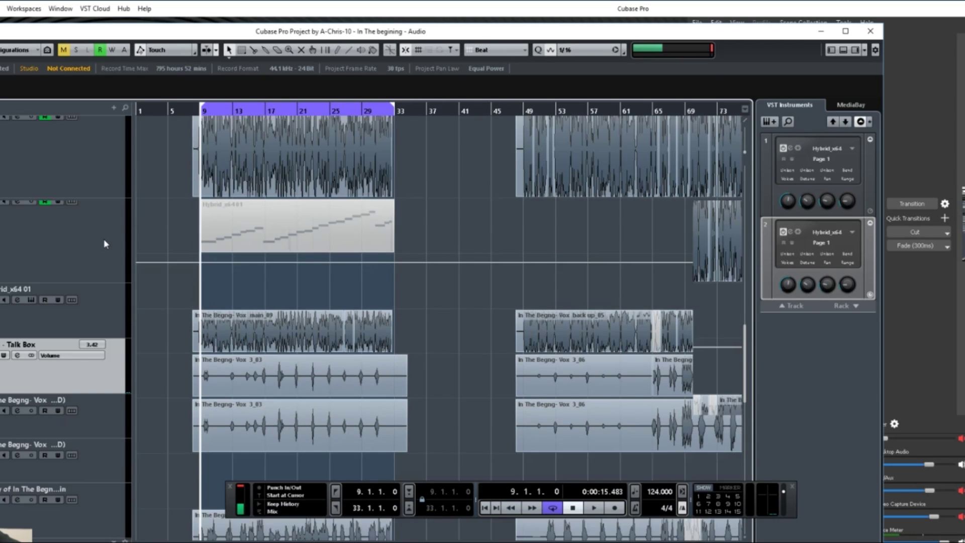
- Open the Antares Articulator EVO editor from the VOX - Talk Box channel's insert slot
{"action": "left_click", "coordinate": [17, 354]}
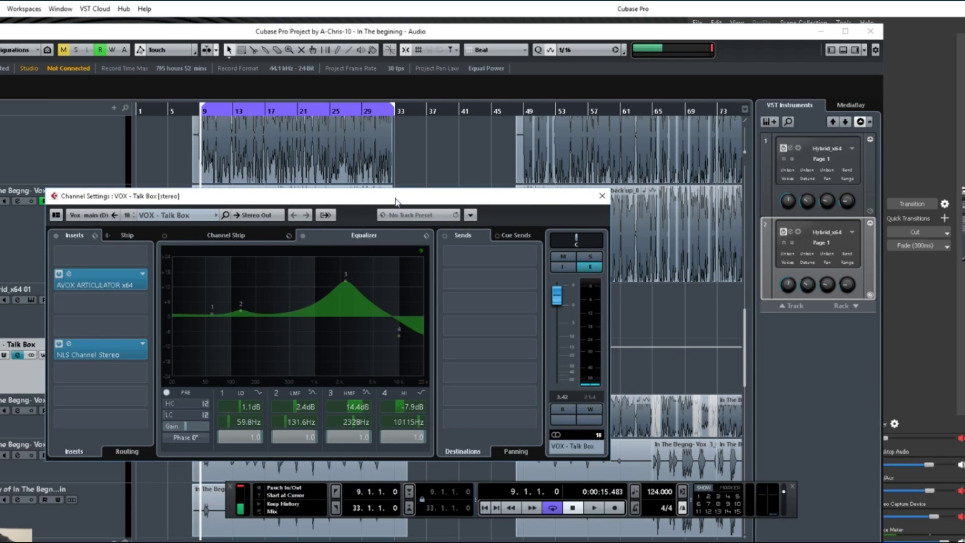
{"action": "left_click_drag", "start_coordinate": [396, 201], "coordinate": [478, 195]}
{"action": "left_click", "coordinate": [153, 271]}
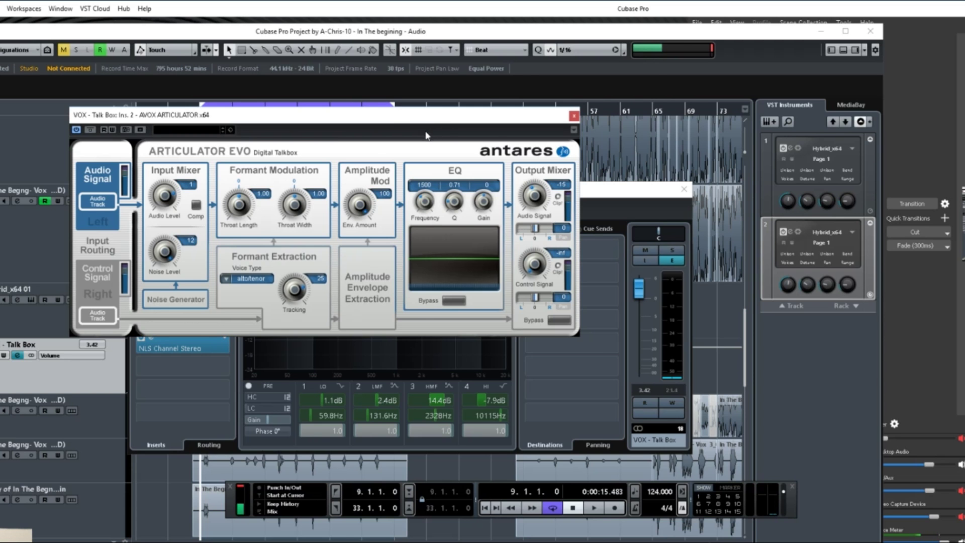
- Close the Talk Box channel settings, reposition the Articulator editor, and start playback
{"action": "left_click_drag", "start_coordinate": [397, 116], "coordinate": [498, 275]}
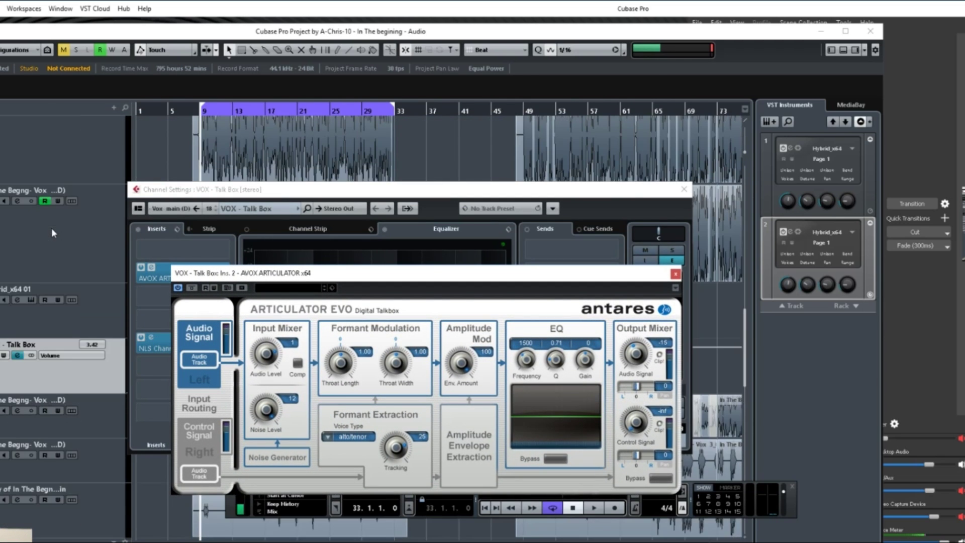
{"action": "left_click", "coordinate": [683, 190]}
{"action": "left_click_drag", "start_coordinate": [442, 276], "coordinate": [480, 263]}
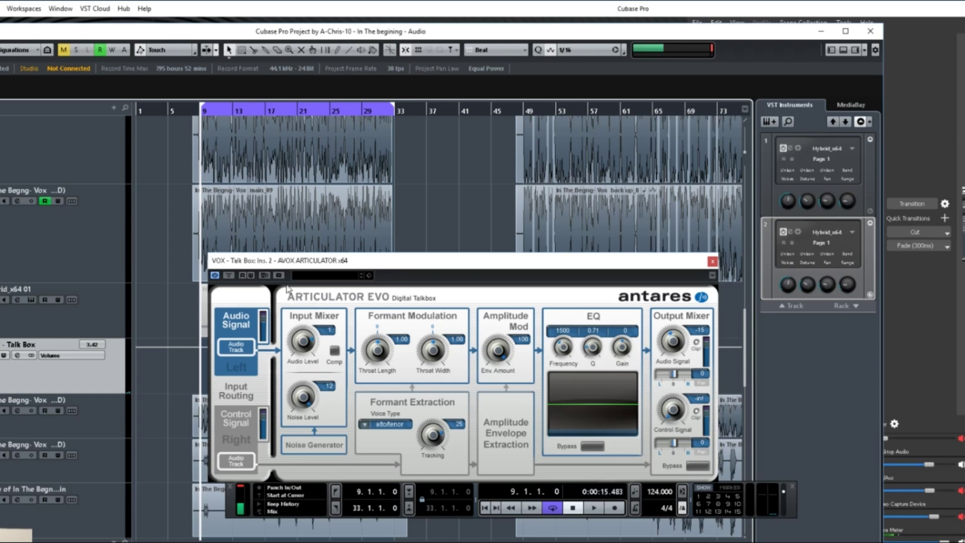
{"action": "left_click", "coordinate": [594, 509]}
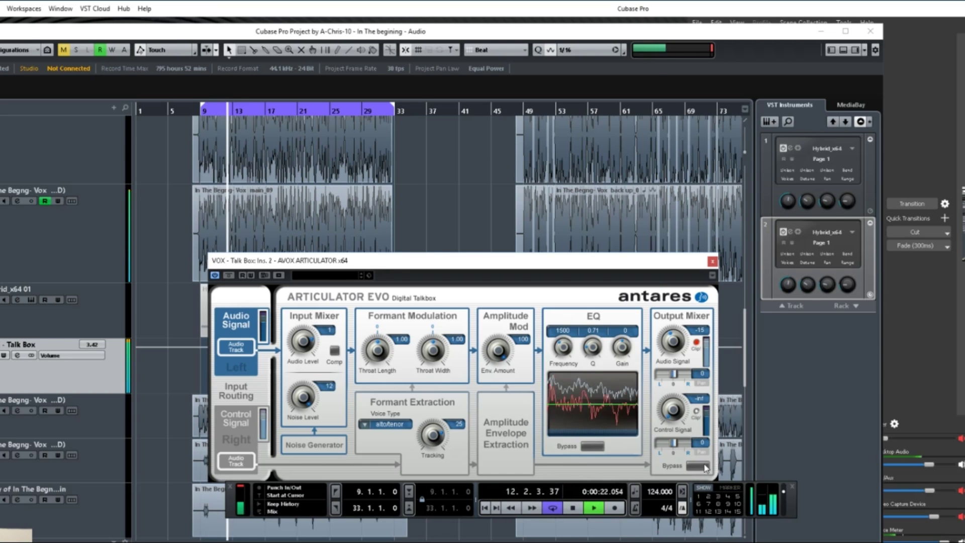
- Lower OBS desktop audio, then turn the Articulator's Noise Level down to -inf and close it
{"action": "left_click_drag", "start_coordinate": [937, 464], "coordinate": [923, 467]}
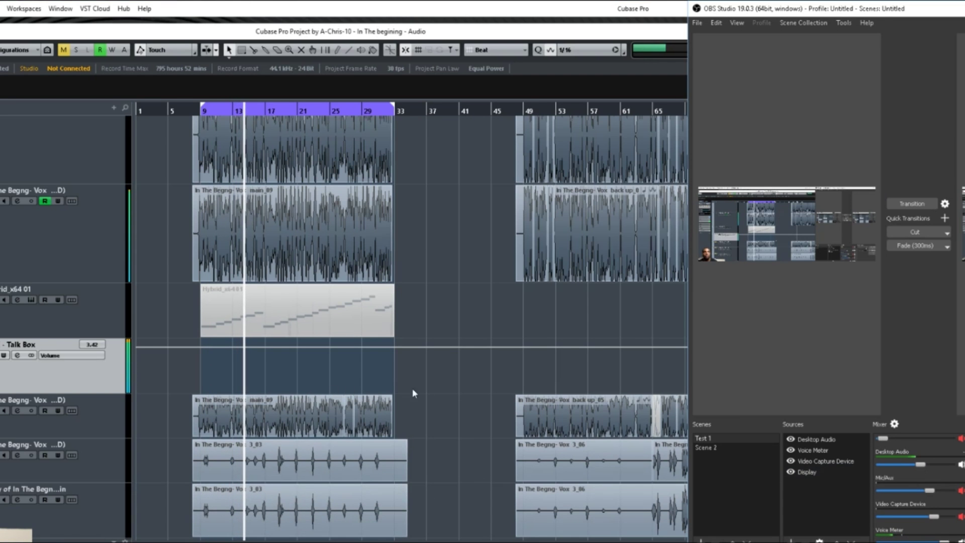
{"action": "left_click", "coordinate": [29, 373]}
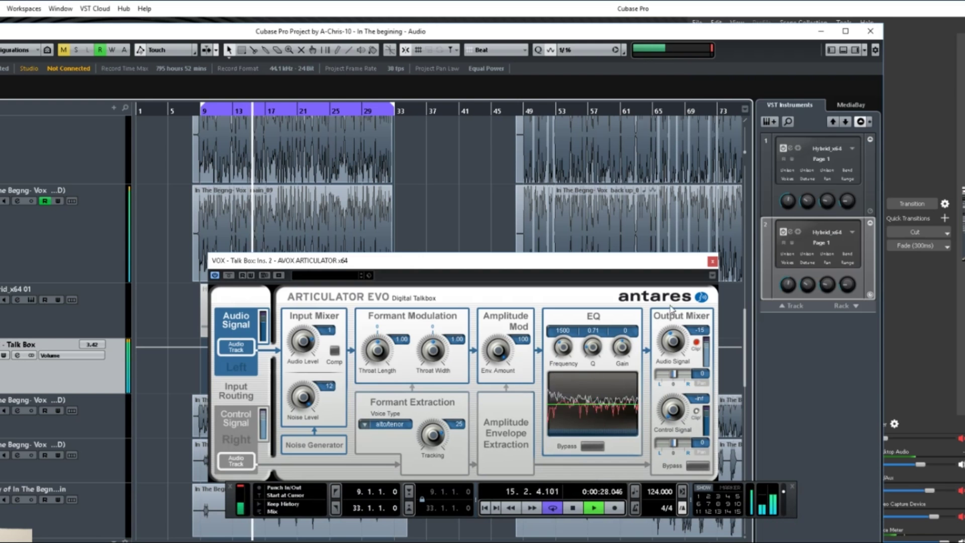
{"action": "left_click", "coordinate": [304, 400]}
{"action": "left_click_drag", "start_coordinate": [304, 402], "coordinate": [309, 537]}
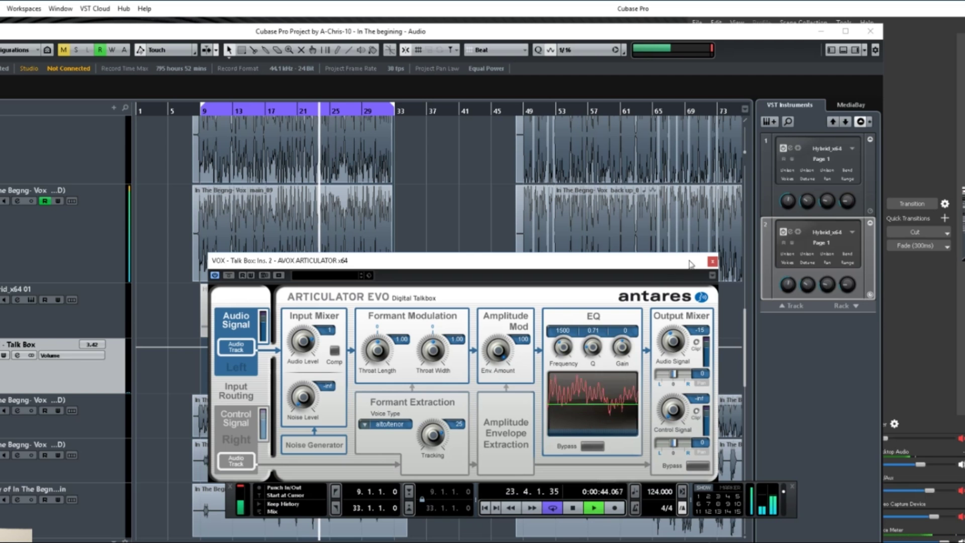
{"action": "left_click", "coordinate": [713, 263]}
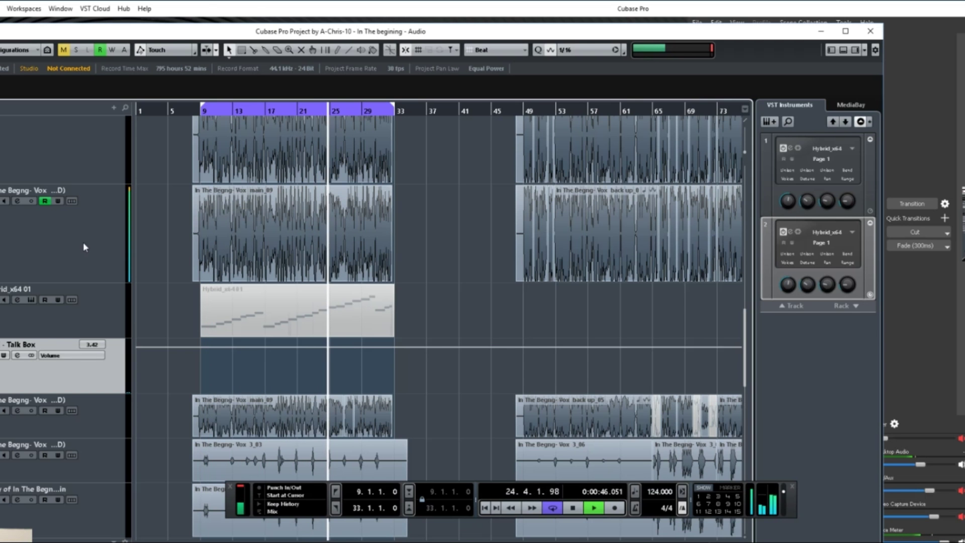
- Review the main vocal track's channel settings, then close them
{"action": "left_click", "coordinate": [70, 243]}
{"action": "left_click", "coordinate": [17, 202]}
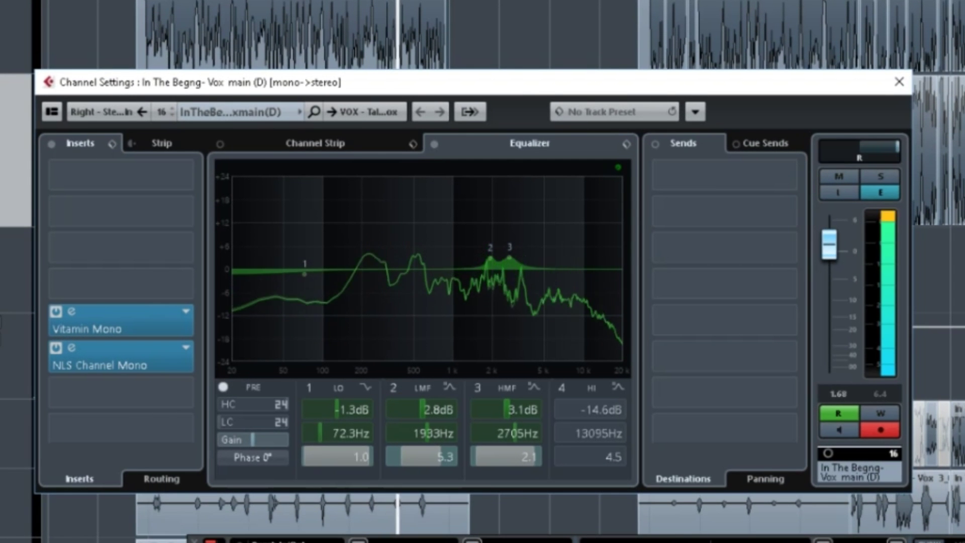
{"action": "key", "text": "Escape"}
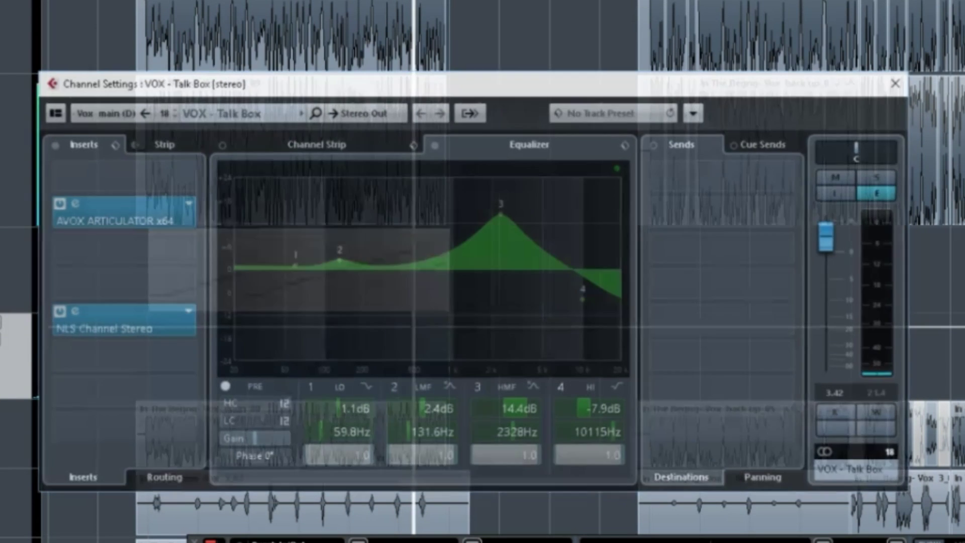
- Recheck the Talk Box Articulator, close both windows, and stop playback at 16.3.1.112
{"action": "key", "text": "e"}
{"action": "left_click", "coordinate": [70, 204]}
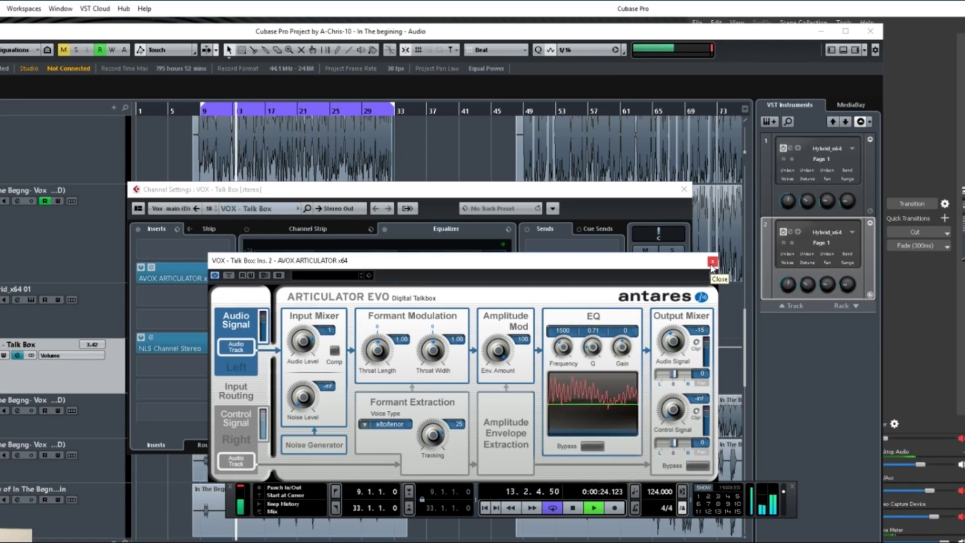
{"action": "left_click", "coordinate": [868, 216]}
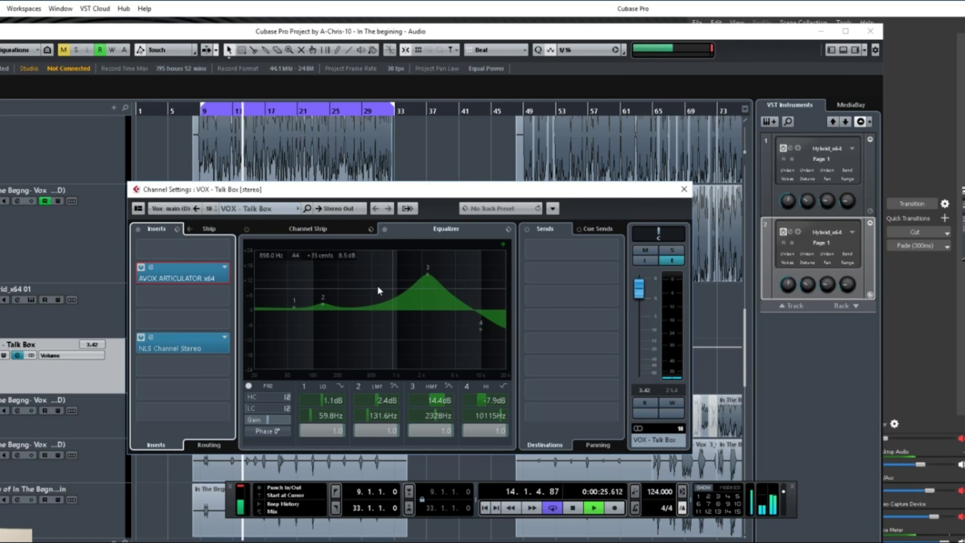
{"action": "left_click", "coordinate": [684, 190]}
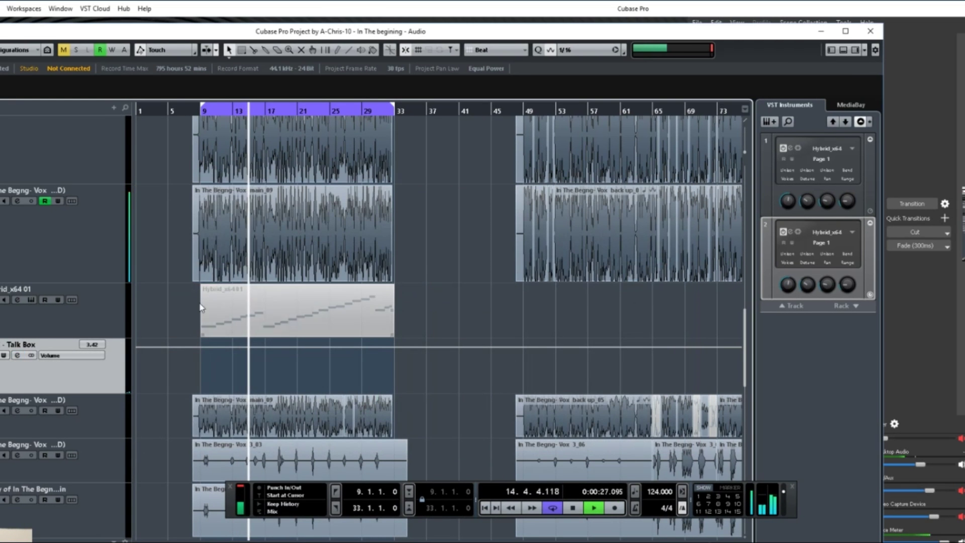
{"action": "left_click", "coordinate": [573, 510]}
{"action": "left_click", "coordinate": [85, 325]}
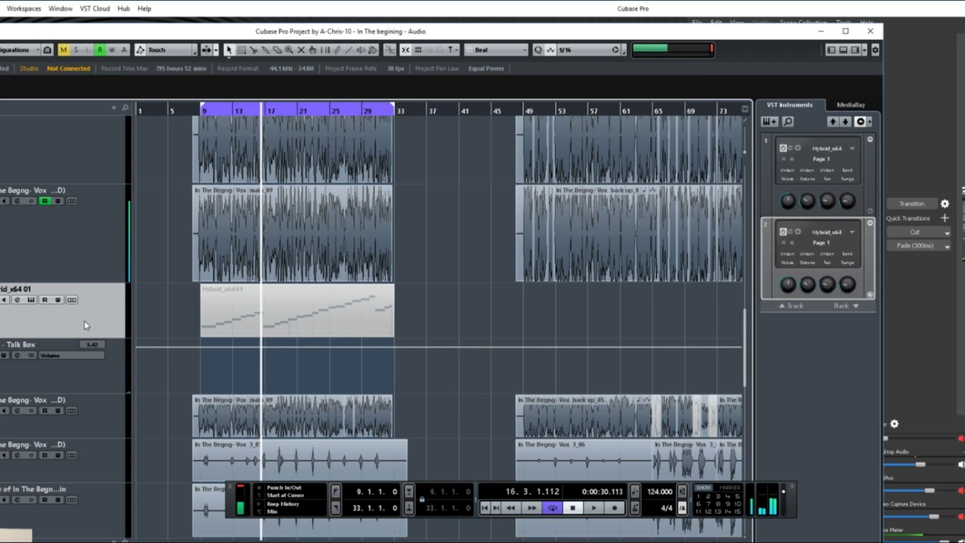
- Pan Hybrid_x64 01 slightly left and route its output to the VOX - Talk Box group
{"action": "left_click", "coordinate": [17, 301]}
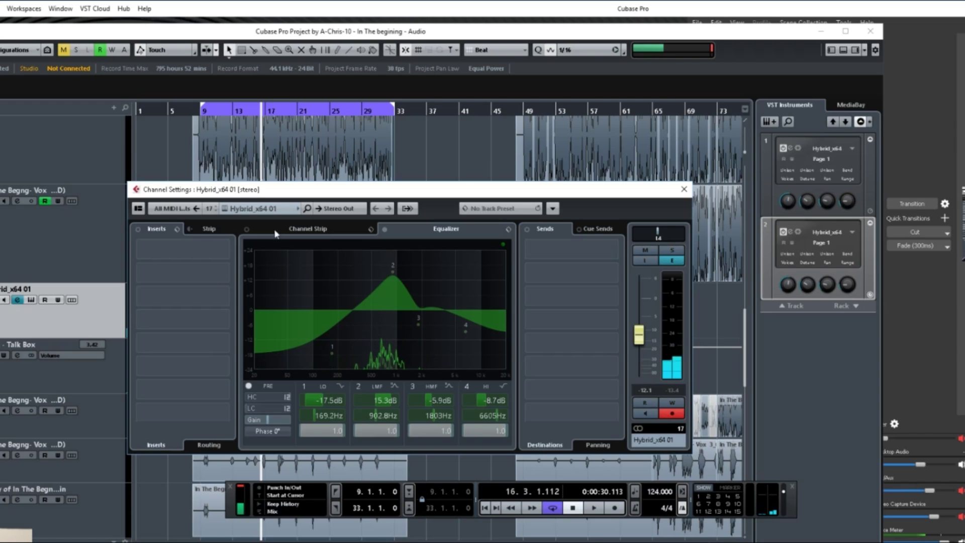
{"action": "left_click_drag", "start_coordinate": [657, 236], "coordinate": [636, 236]}
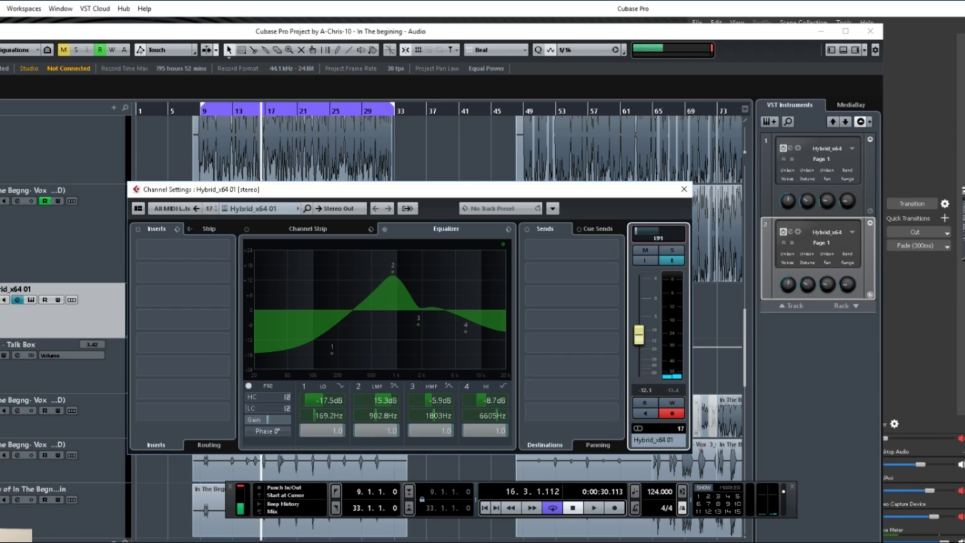
{"action": "left_click", "coordinate": [349, 210]}
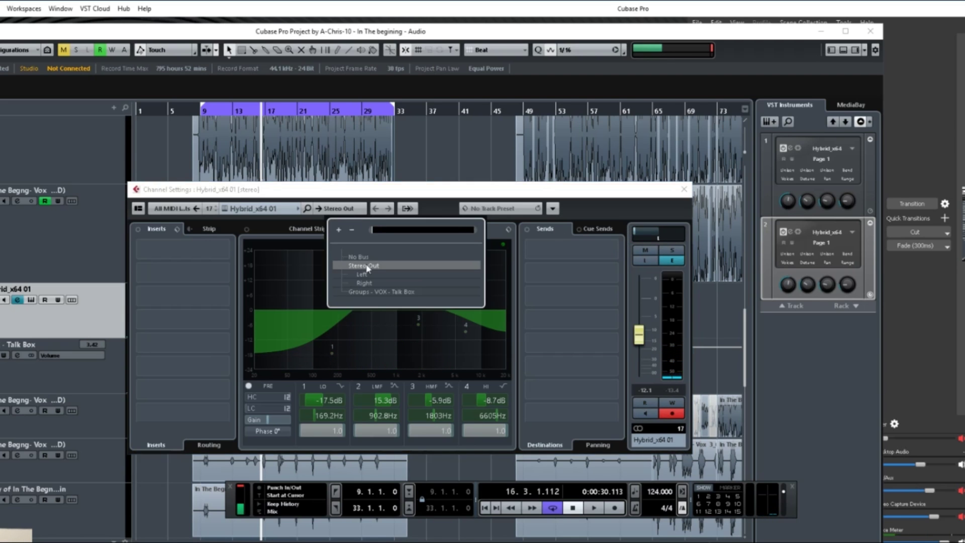
{"action": "left_click", "coordinate": [387, 293]}
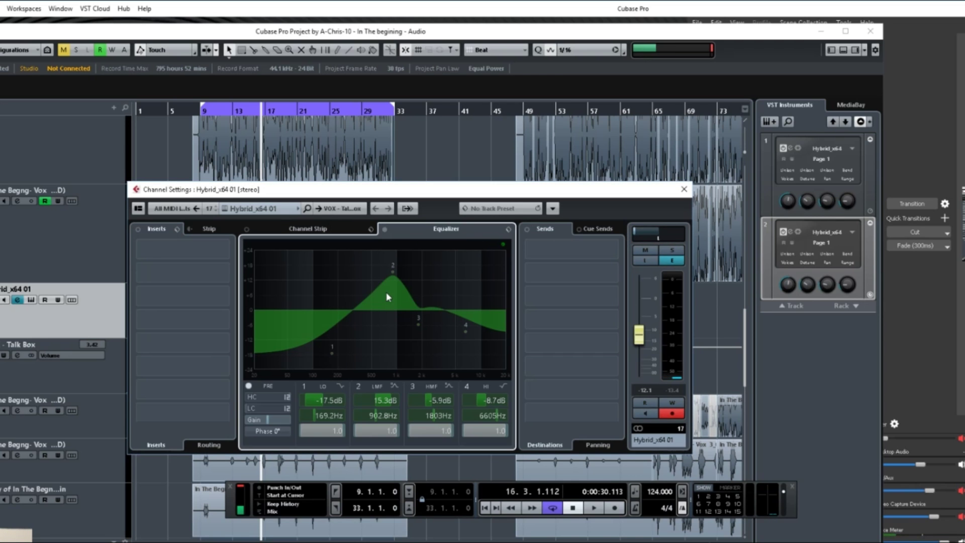
{"action": "left_click", "coordinate": [685, 190]}
{"action": "left_click", "coordinate": [78, 256]}
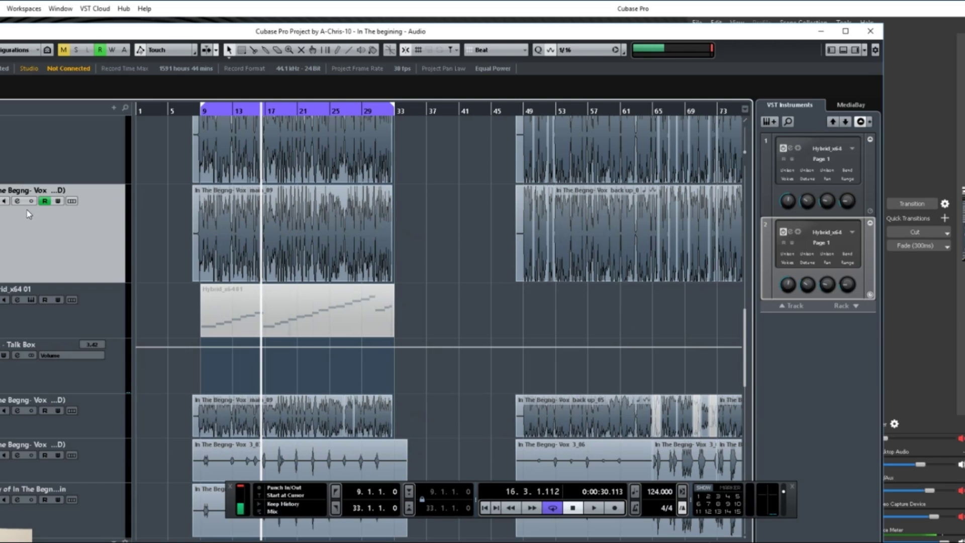
{"action": "left_click", "coordinate": [17, 201]}
{"action": "left_click", "coordinate": [342, 208]}
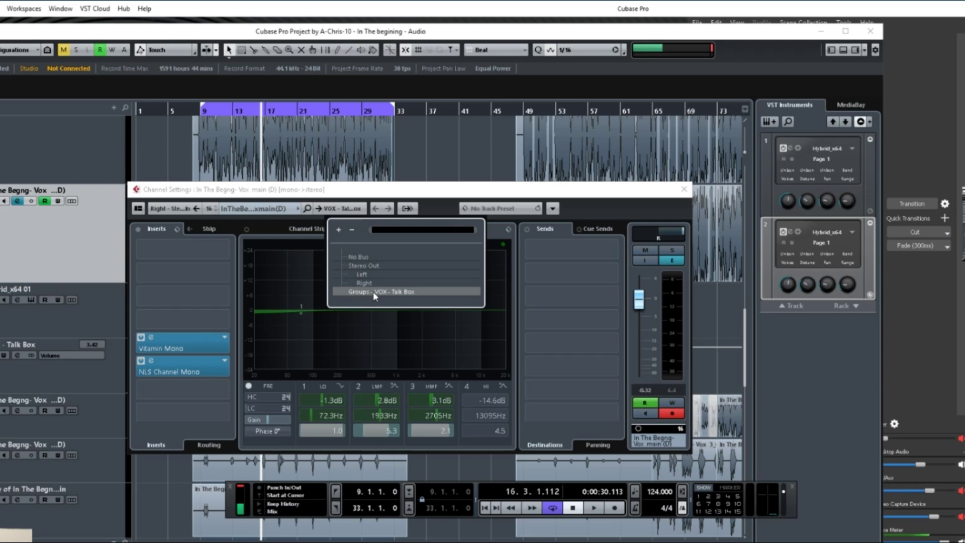
{"action": "left_click", "coordinate": [650, 203]}
{"action": "left_click", "coordinate": [684, 189]}
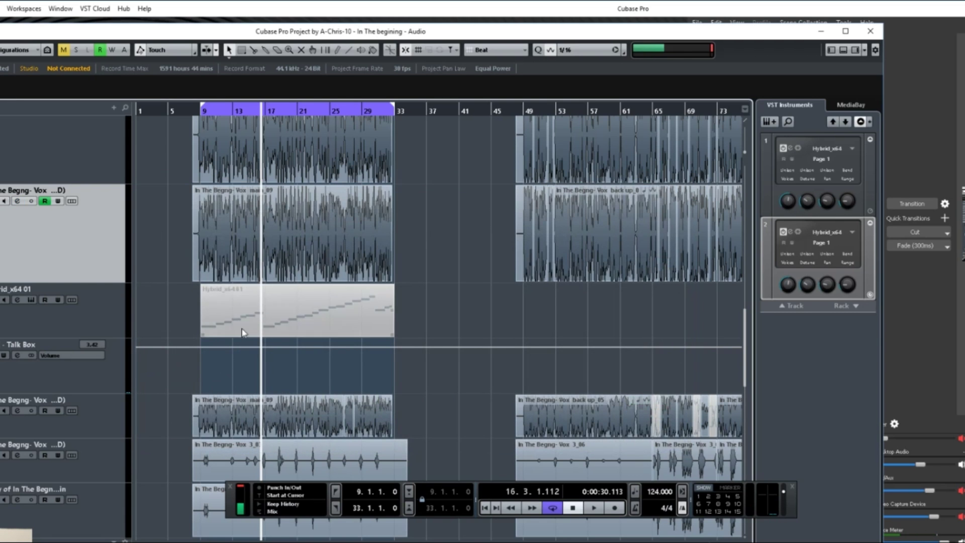
{"action": "left_click", "coordinate": [88, 324]}
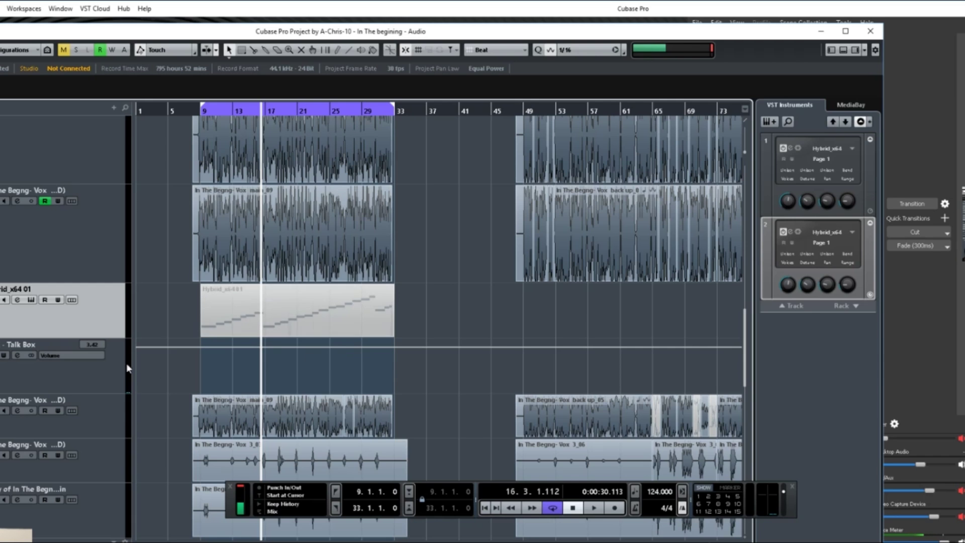
- Unmute the Hybrid_x6401 part with the Mute tool and return the position to bar 9 (9.1.1.0)
{"action": "right_click", "coordinate": [406, 314]}
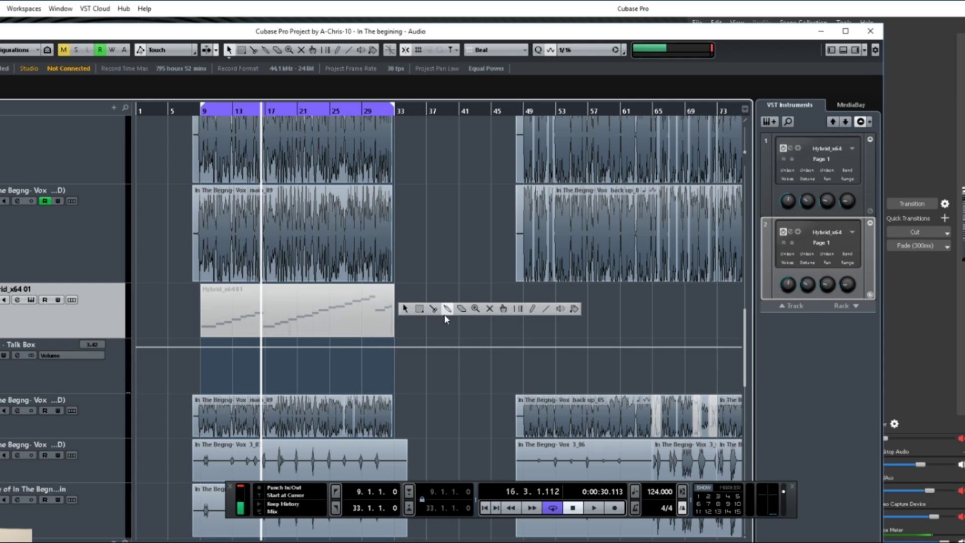
{"action": "left_click", "coordinate": [490, 309]}
{"action": "left_click", "coordinate": [359, 322]}
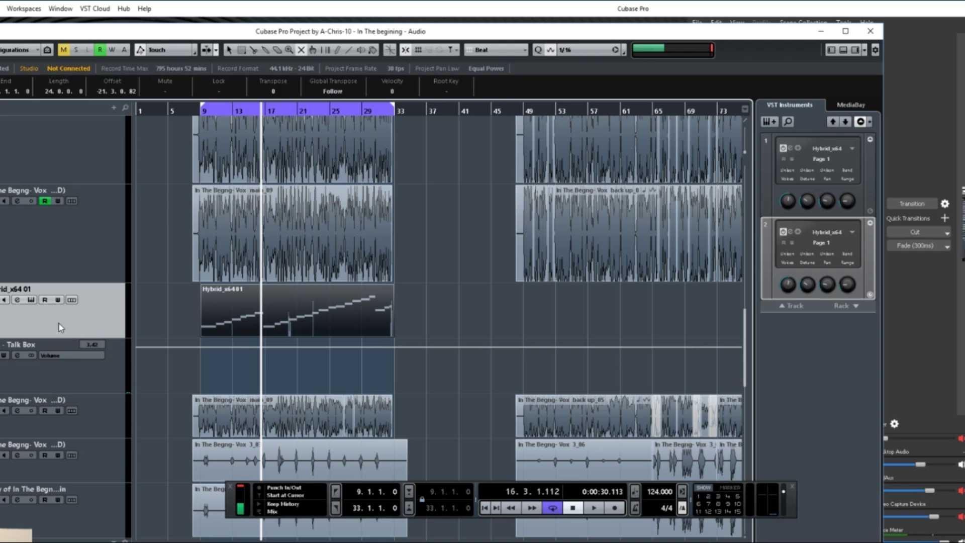
{"action": "scroll", "coordinate": [53, 316], "scroll_direction": "up", "scroll_amount": 3}
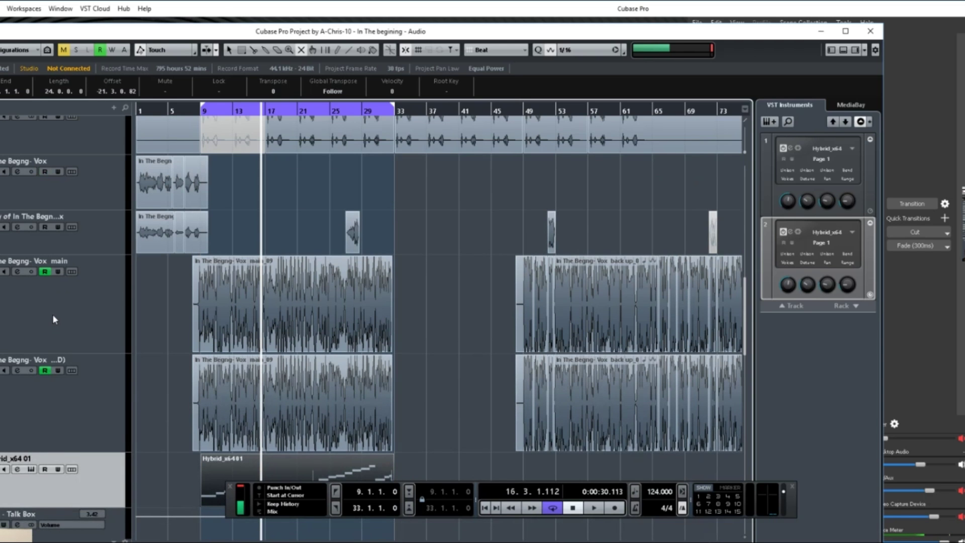
{"action": "scroll", "coordinate": [52, 314], "scroll_direction": "down", "scroll_amount": 3}
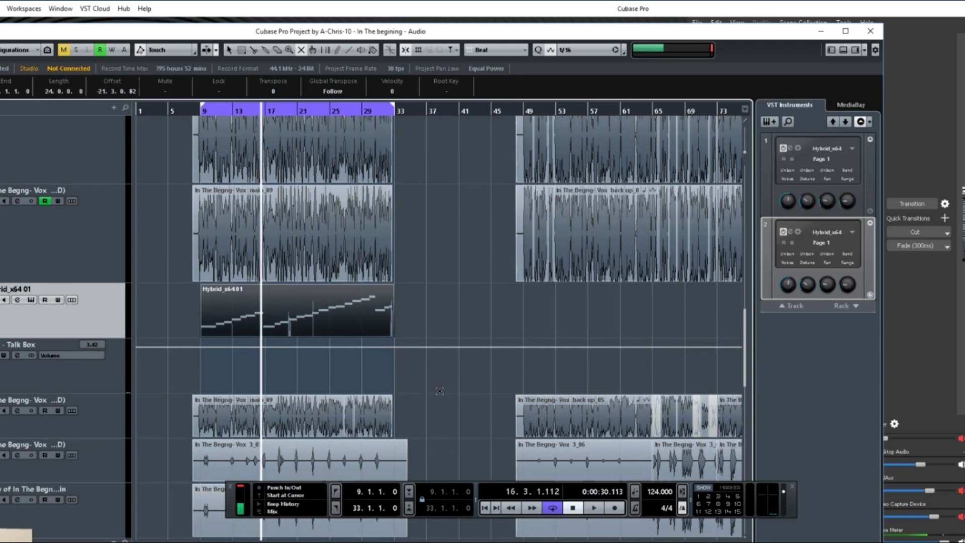
{"action": "left_click", "coordinate": [335, 491]}
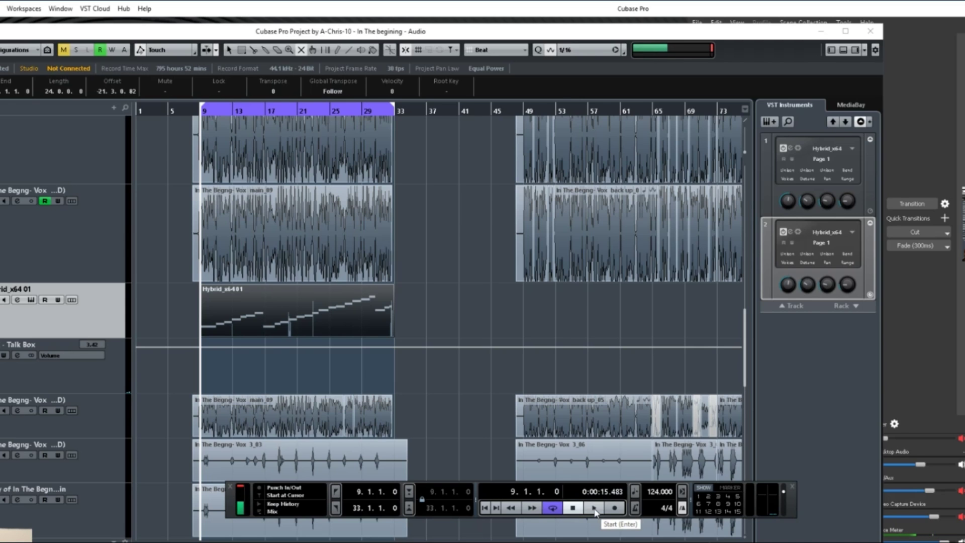
- Start playback from bar 9 and show the VOX - Talk Box channel's inserts and EQ
{"action": "left_click", "coordinate": [594, 512]}
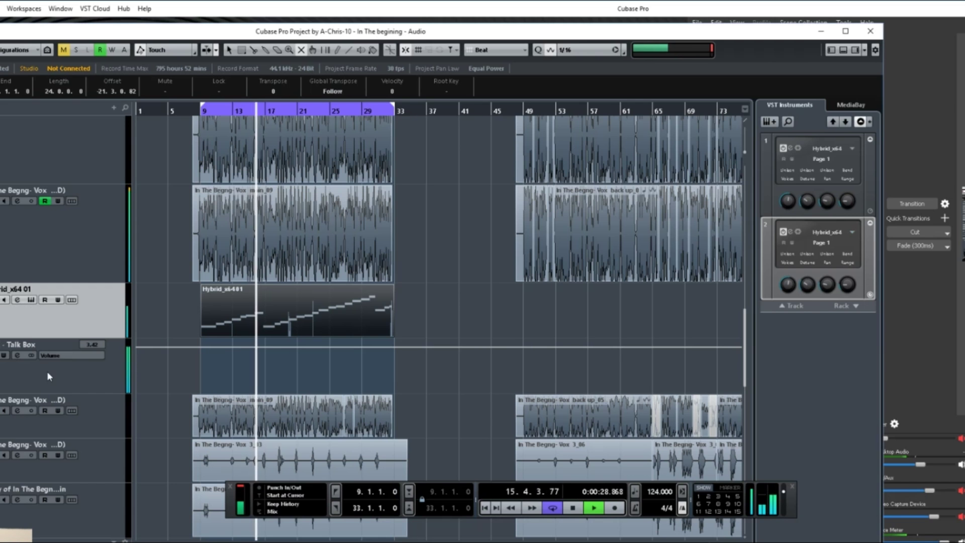
{"action": "left_click", "coordinate": [7, 354]}
{"action": "left_click", "coordinate": [17, 355]}
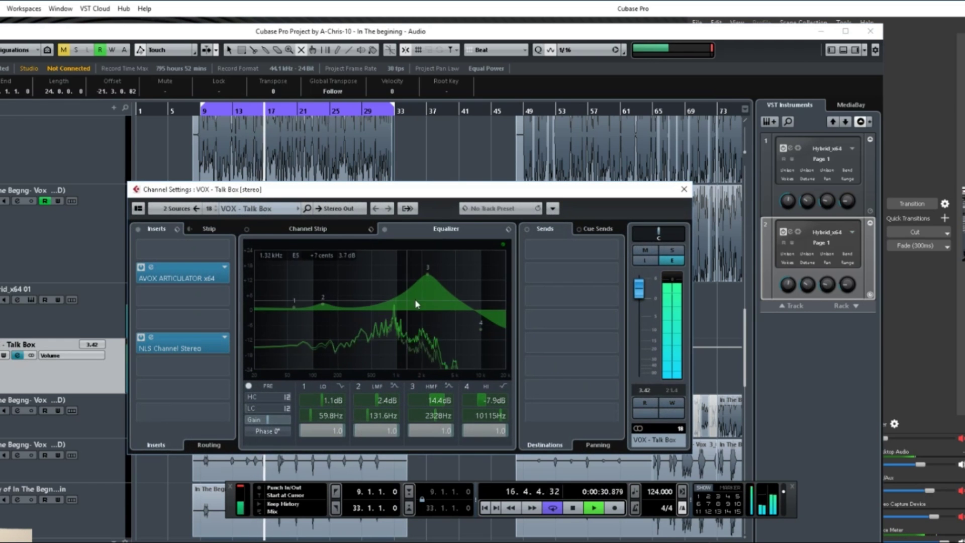
- Set Talk Box EQ band 4 to -1.7 dB, band 3 to 7.2 dB at 785 Hz, and nudge NLS output up
{"action": "left_click_drag", "start_coordinate": [481, 328], "coordinate": [485, 316]}
{"action": "left_click_drag", "start_coordinate": [426, 274], "coordinate": [388, 286]}
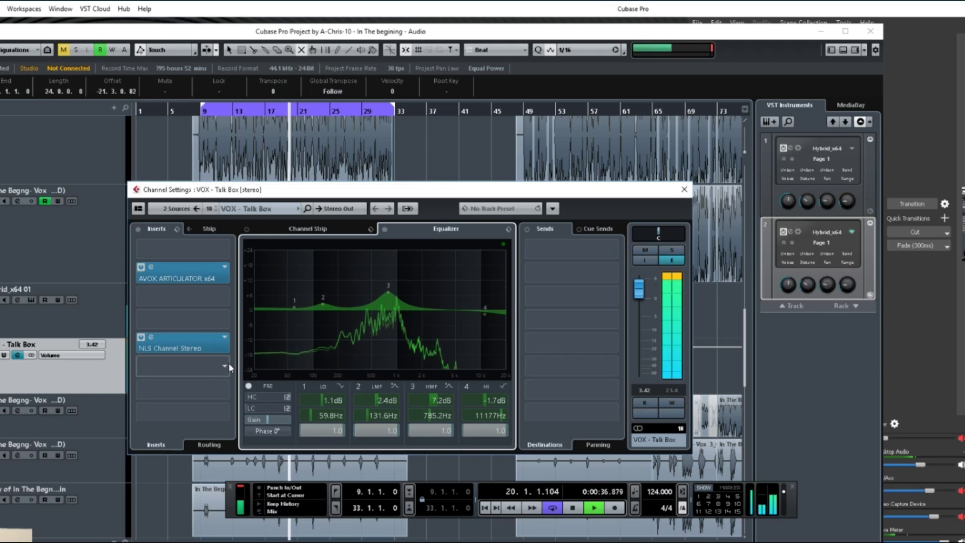
{"action": "left_click", "coordinate": [156, 340]}
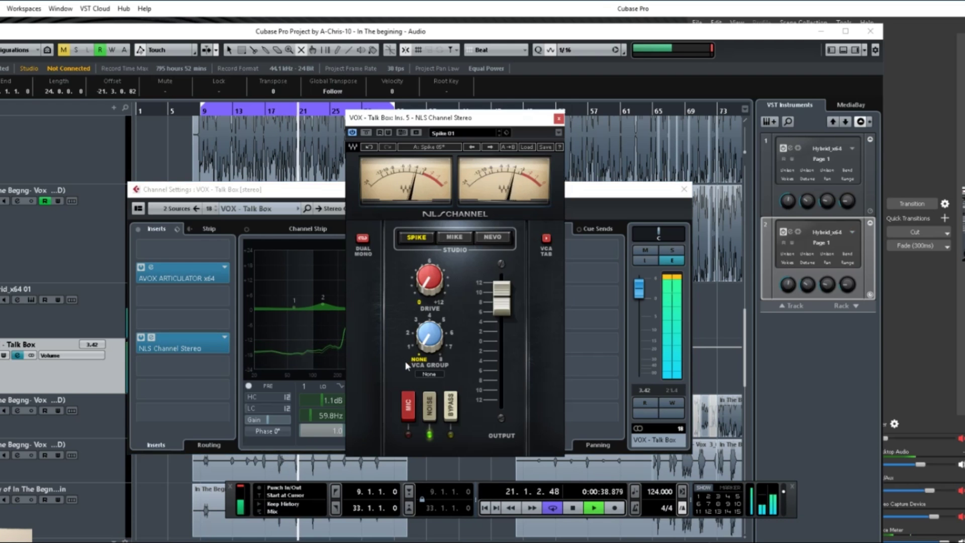
{"action": "left_click_drag", "start_coordinate": [502, 315], "coordinate": [495, 301]}
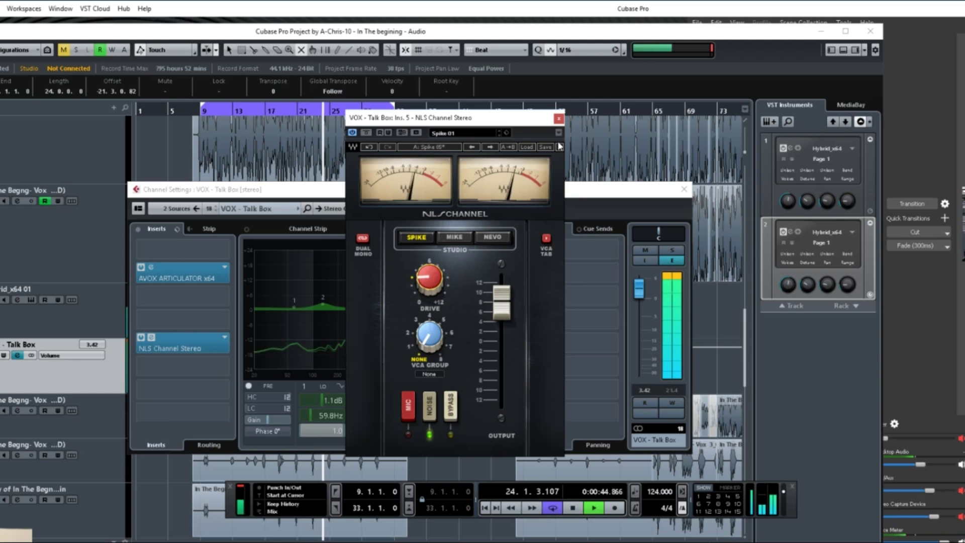
{"action": "left_click", "coordinate": [558, 119]}
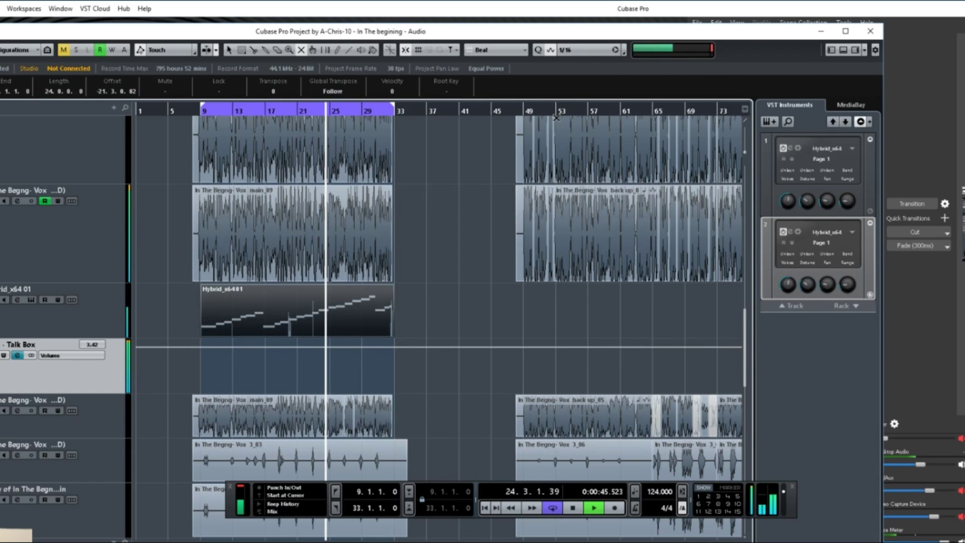
{"action": "left_click", "coordinate": [17, 355]}
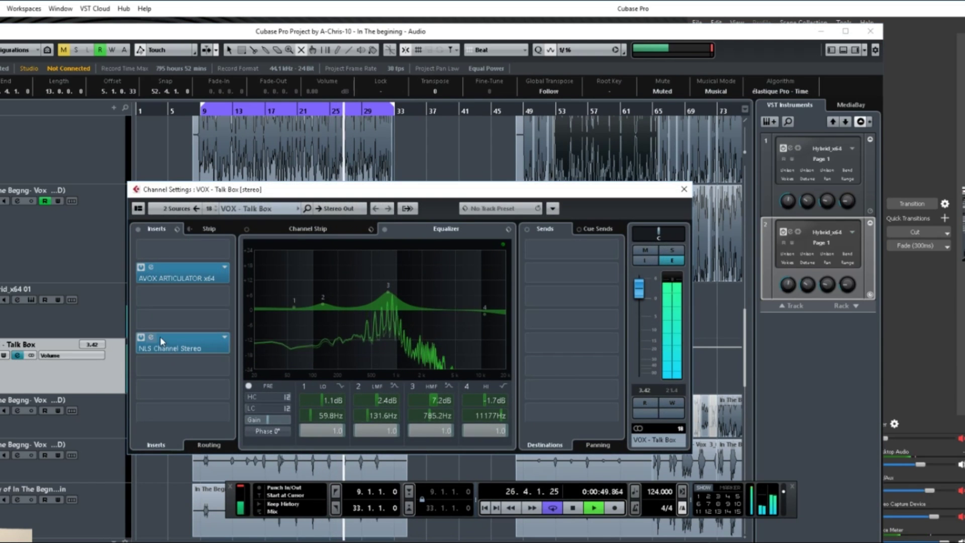
- Adjust the Drive amount in the Talk Box's NLS Channel plug-in
{"action": "left_click", "coordinate": [159, 336]}
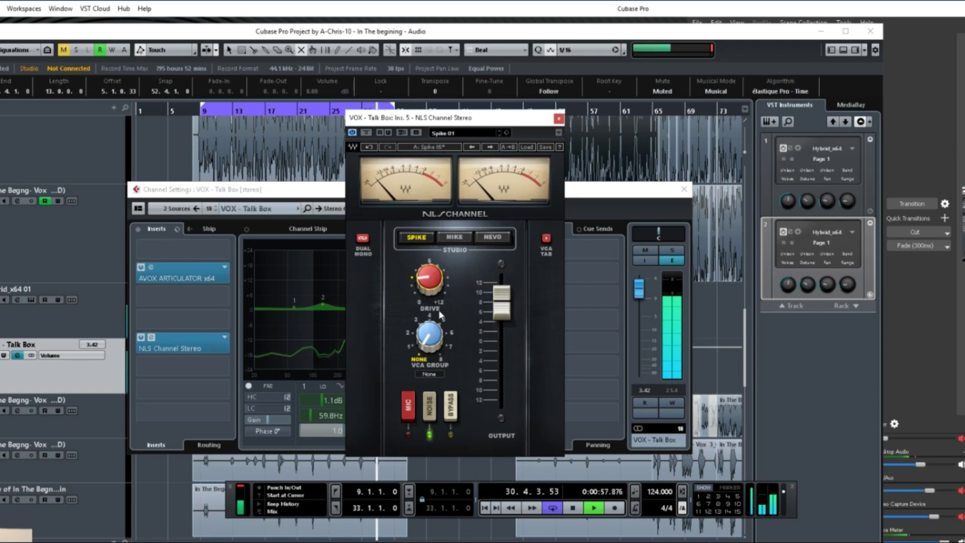
{"action": "left_click_drag", "start_coordinate": [436, 278], "coordinate": [435, 276]}
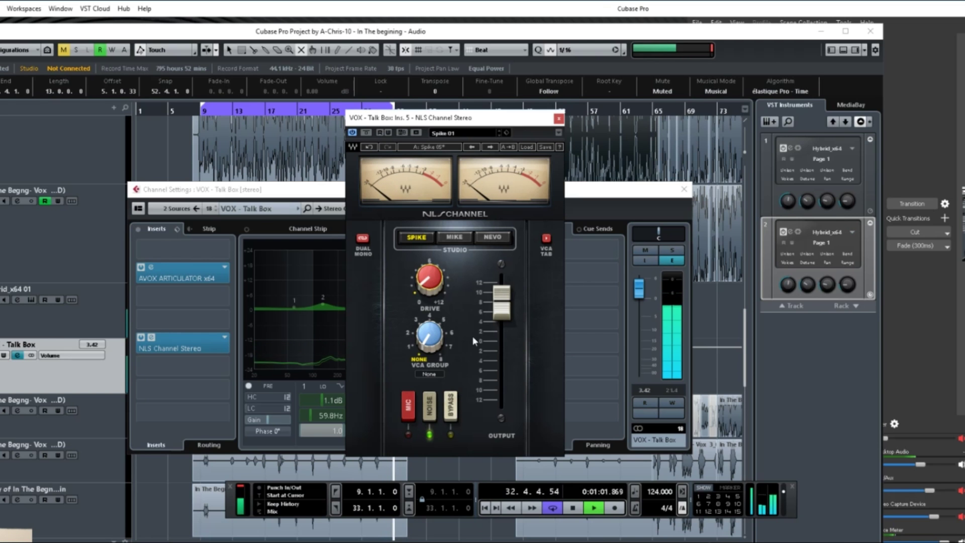
{"action": "left_click", "coordinate": [559, 118]}
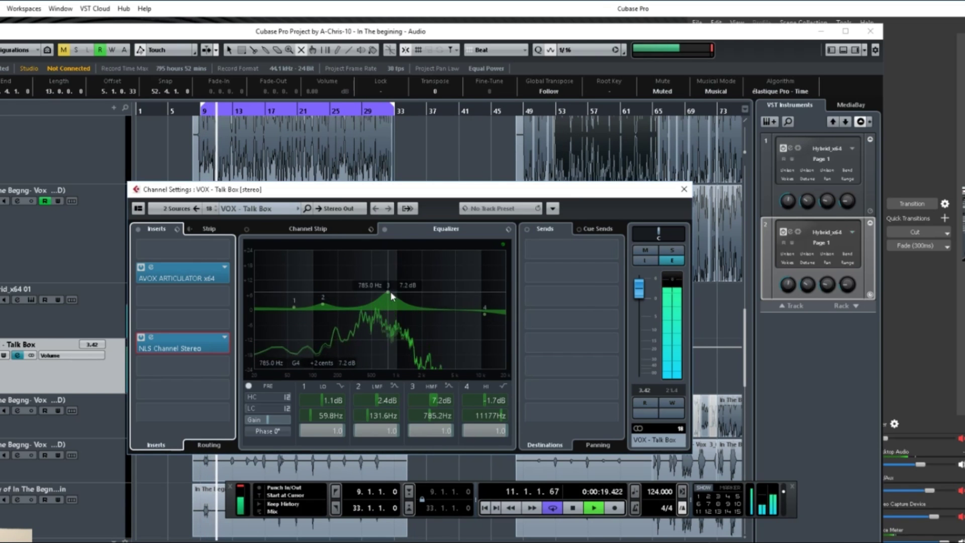
- Set EQ band 3 to 4.6 dB at 2919 Hz and band 4 to 1.7 dB at 7251 Hz
{"action": "left_click_drag", "start_coordinate": [390, 291], "coordinate": [430, 285]}
{"action": "mouse_move", "coordinate": [484, 314]}
{"action": "left_mouse_down"}
{"action": "mouse_move", "coordinate": [493, 314]}
{"action": "mouse_move", "coordinate": [469, 305]}
{"action": "left_mouse_up"}
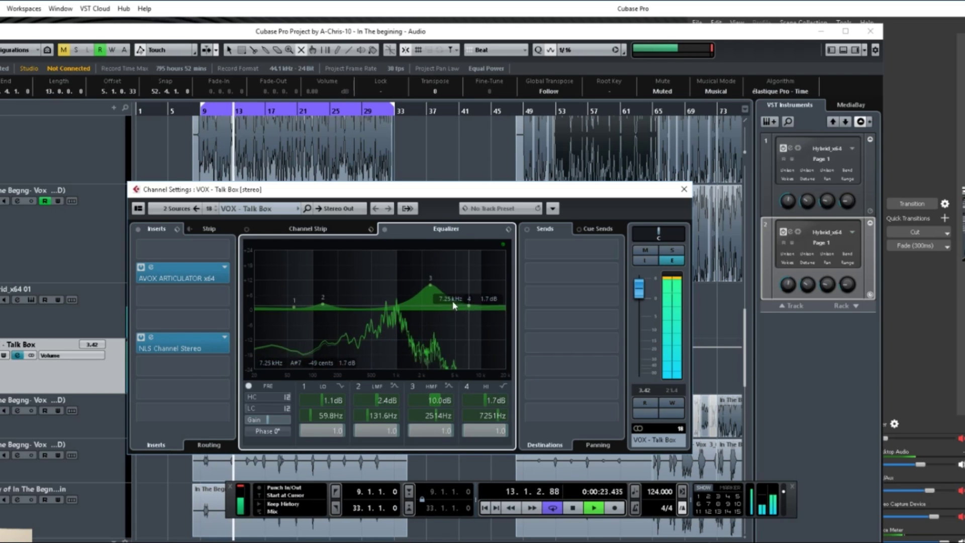
{"action": "left_click_drag", "start_coordinate": [436, 293], "coordinate": [436, 298]}
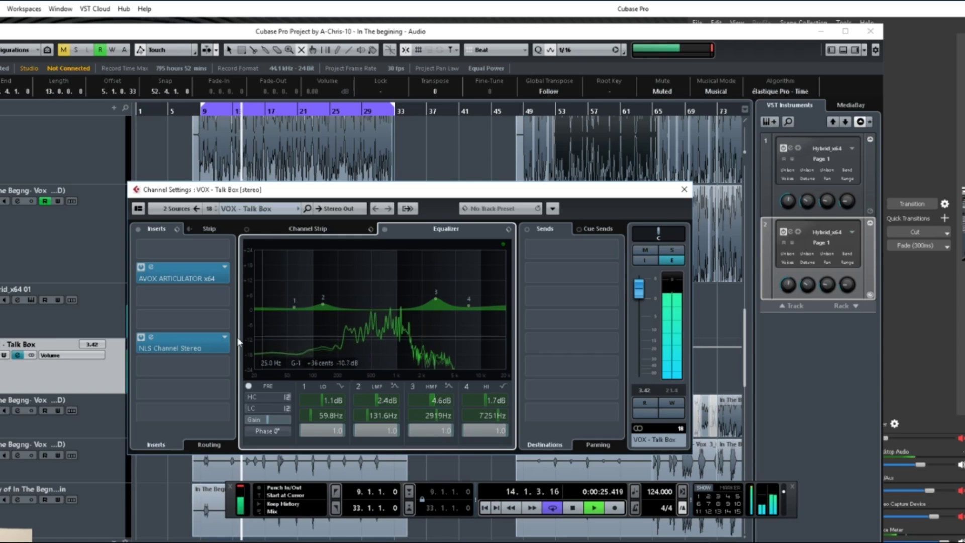
{"action": "left_click", "coordinate": [684, 189]}
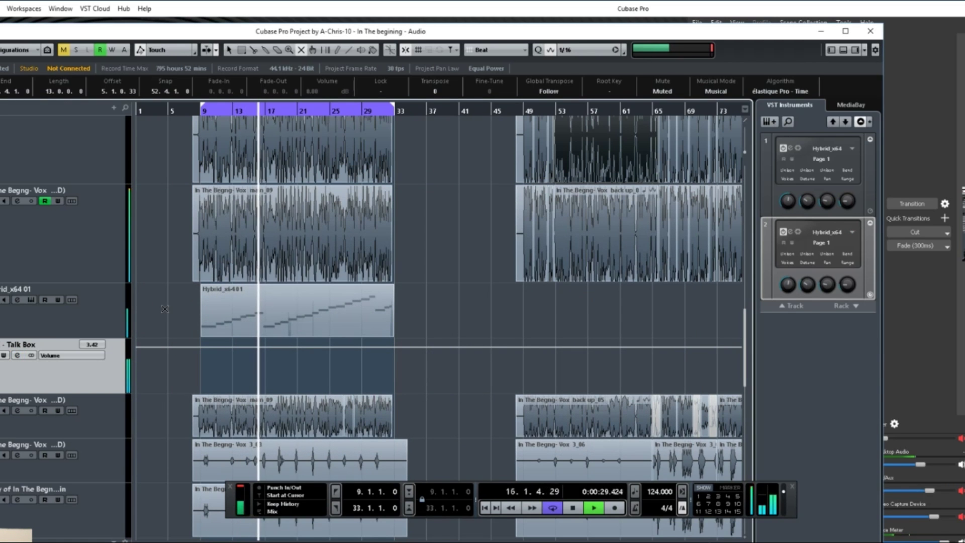
{"action": "scroll", "coordinate": [441, 322], "scroll_direction": "up", "scroll_amount": 3}
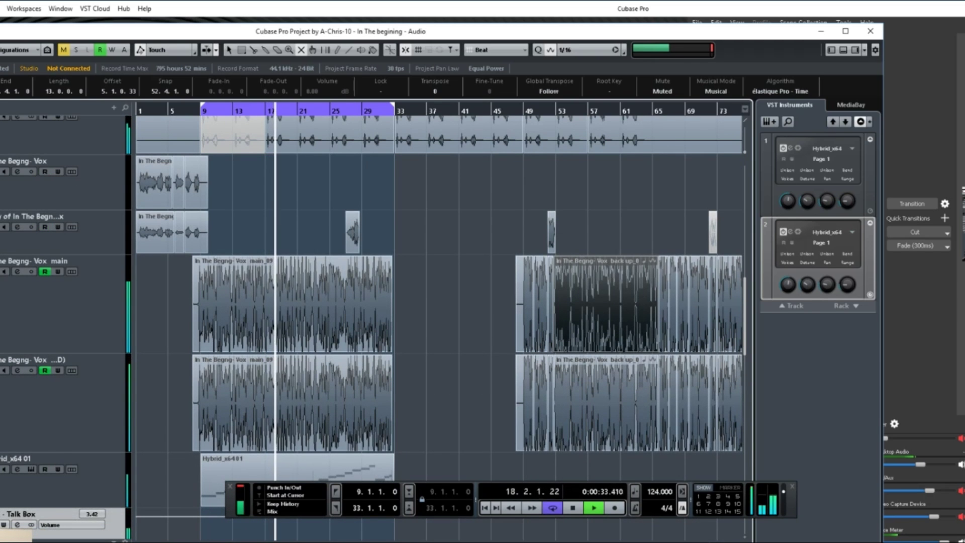
{"action": "scroll", "coordinate": [440, 321], "scroll_direction": "down", "scroll_amount": 3}
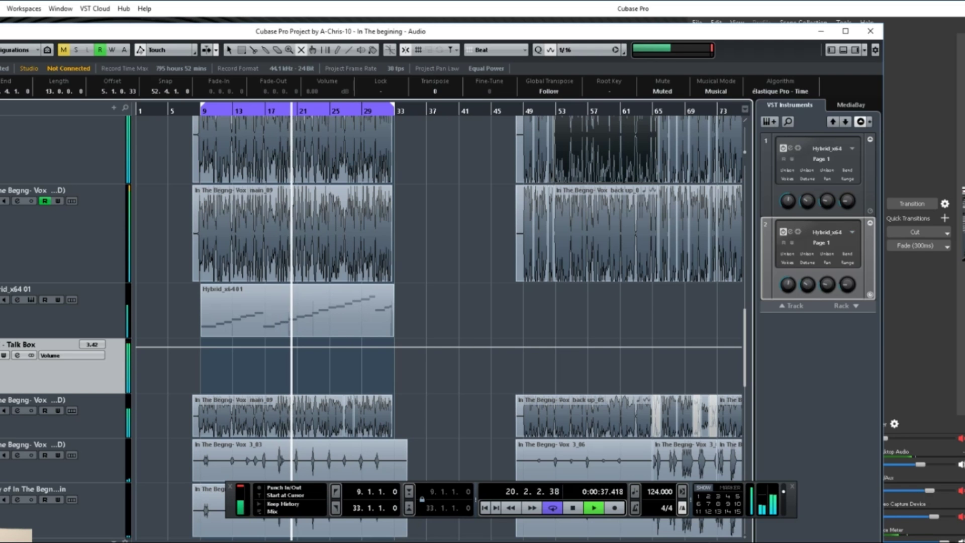
{"action": "scroll", "coordinate": [44, 328], "scroll_direction": "down", "scroll_amount": 5}
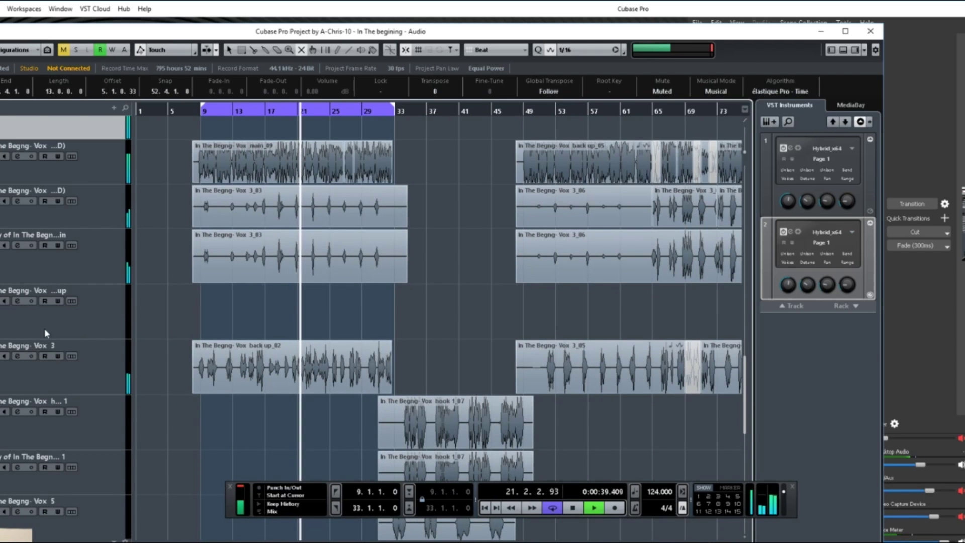
{"action": "scroll", "coordinate": [50, 324], "scroll_direction": "up", "scroll_amount": 7}
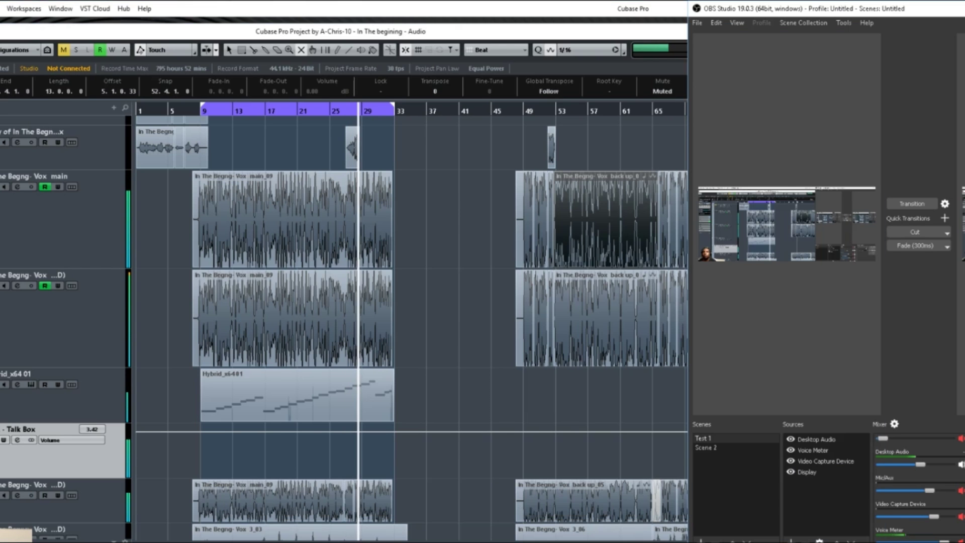
- Raise the OBS Desktop Audio volume in the Mixer back up near full
{"action": "key", "text": "alt+Tab"}
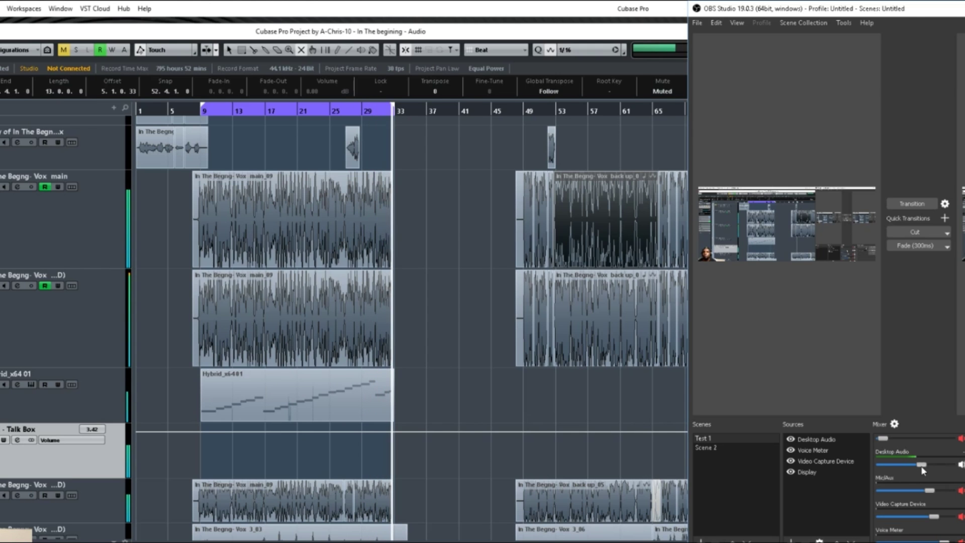
{"action": "left_click_drag", "start_coordinate": [921, 464], "coordinate": [940, 466]}
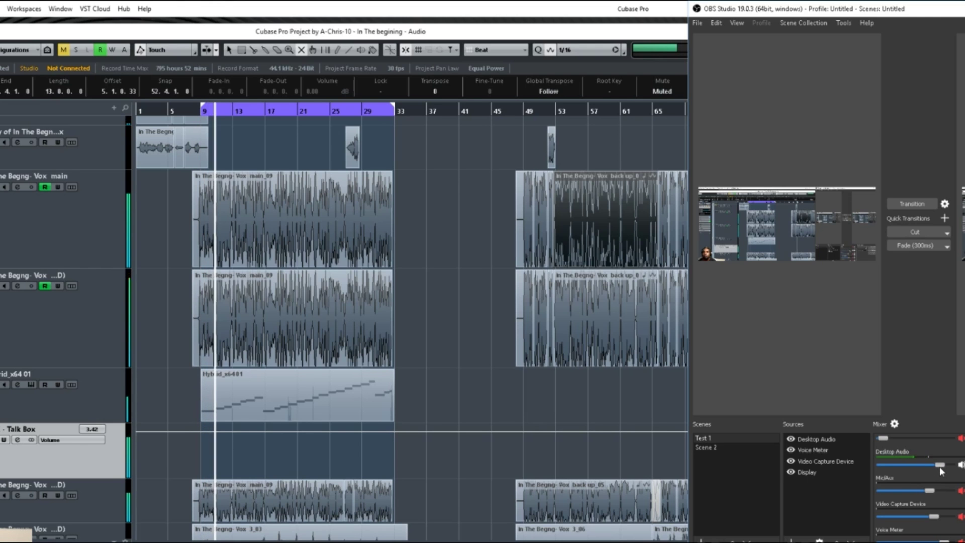
{"action": "left_click_drag", "start_coordinate": [940, 467], "coordinate": [941, 468]}
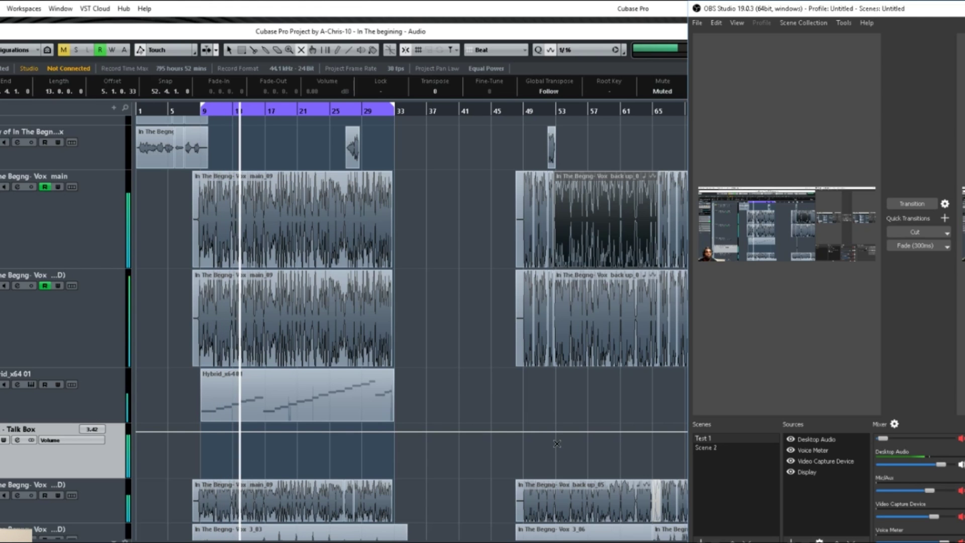
{"action": "left_click", "coordinate": [97, 400]}
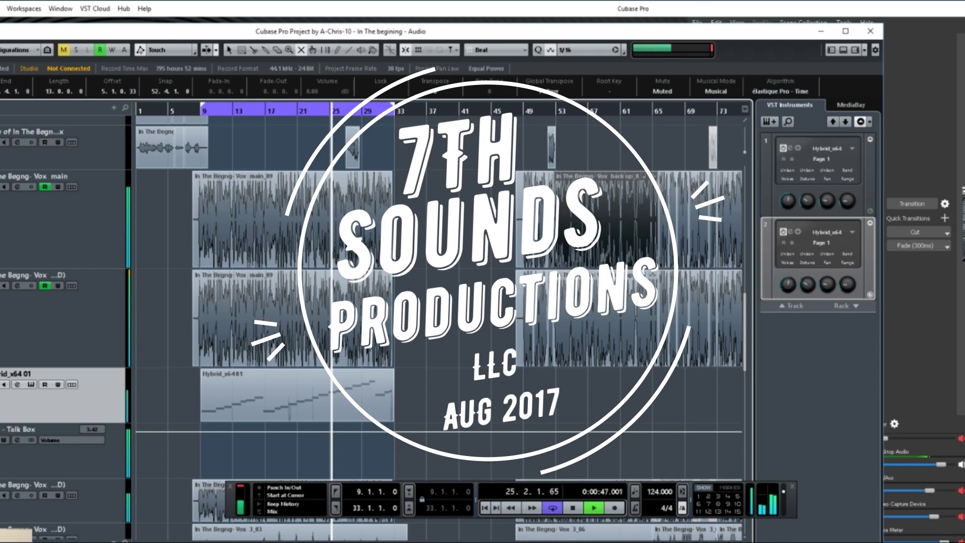
{"action": "key", "text": "alt+Tab"}
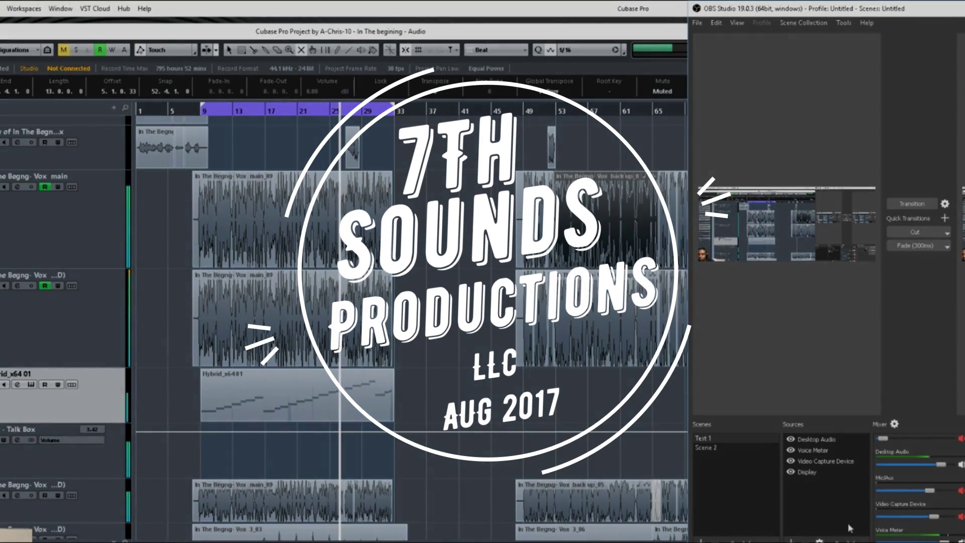